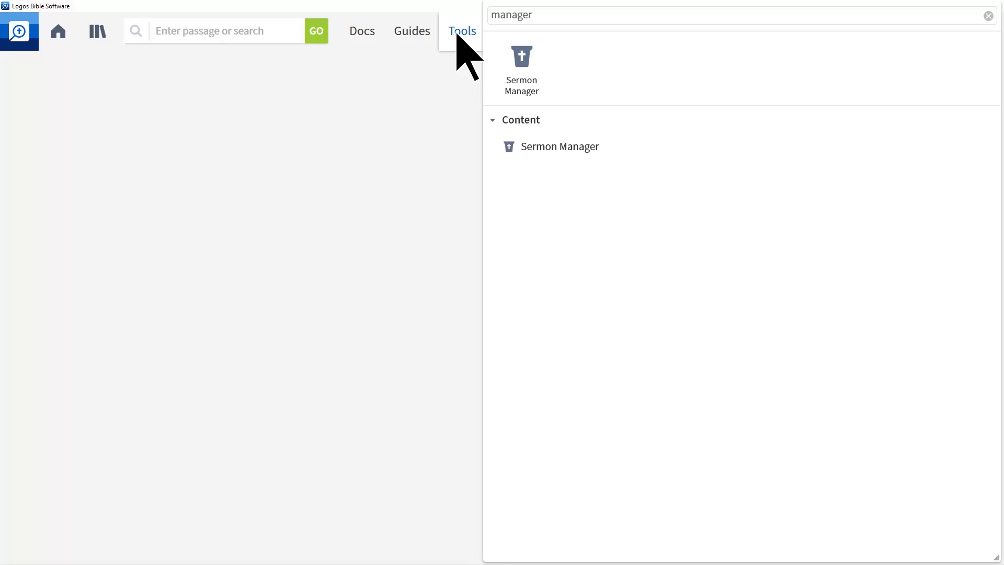
Open Sermon Manager and show the Holidays (United States) calendar as a column in the sermon grid.
left_click(575, 151)
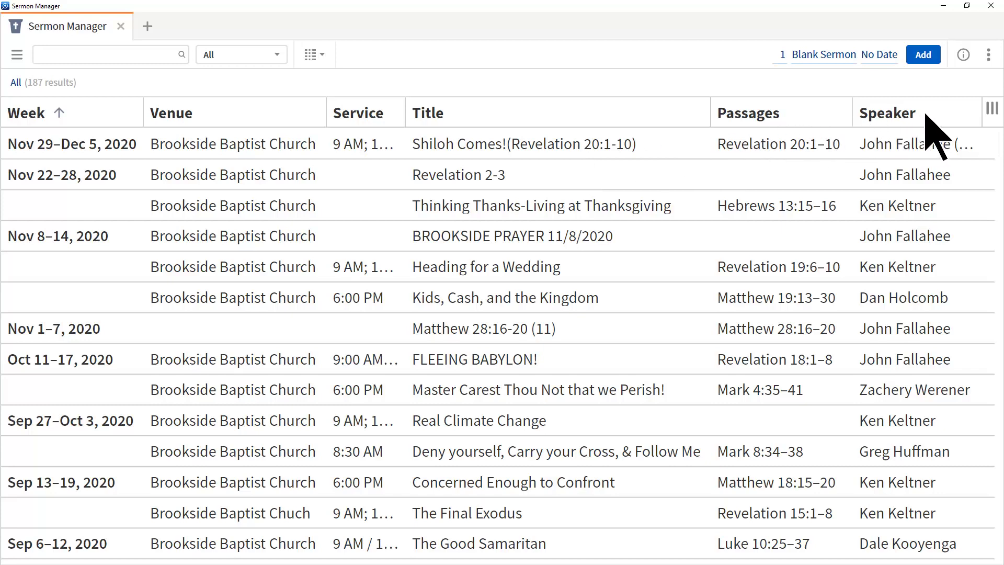
left_click(991, 109)
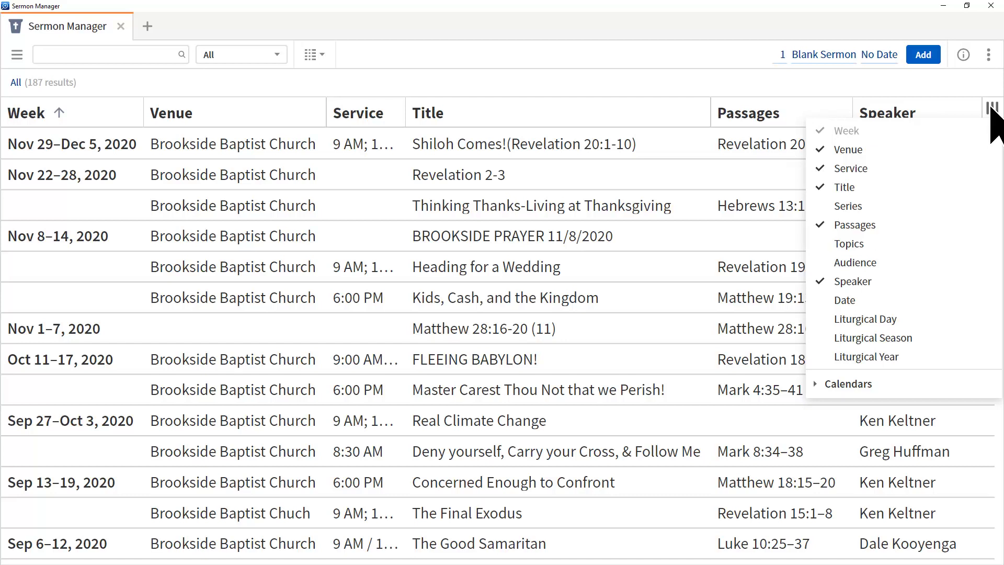
left_click(814, 384)
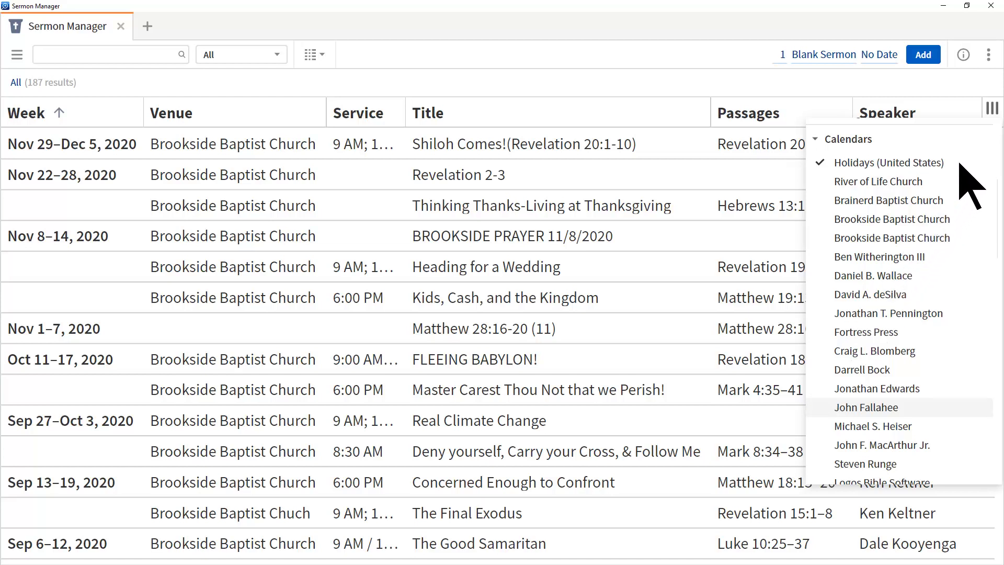
left_click(995, 109)
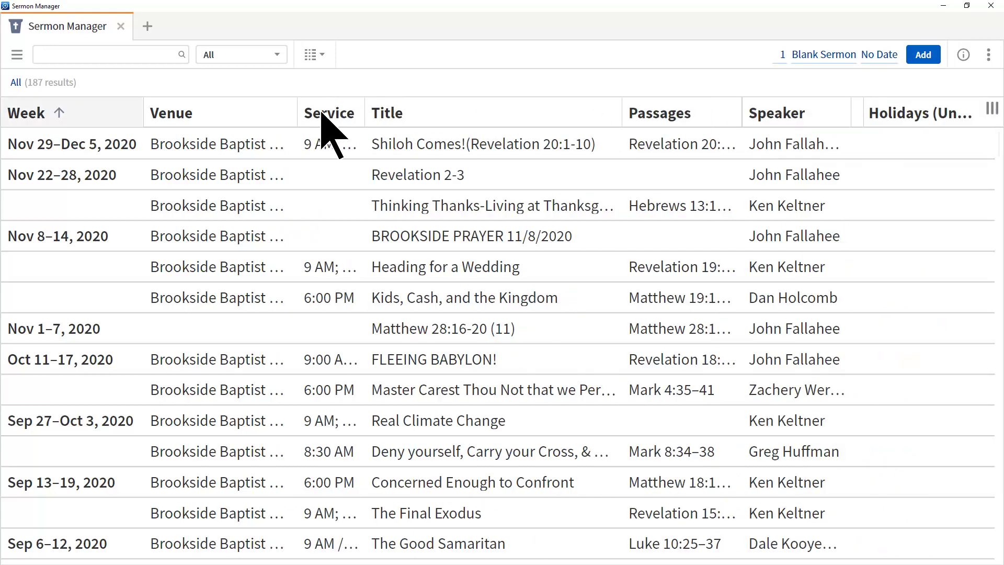
Sort the sermons by week from oldest to newest, search them for "shiloh", and clear the search.
left_click(59, 114)
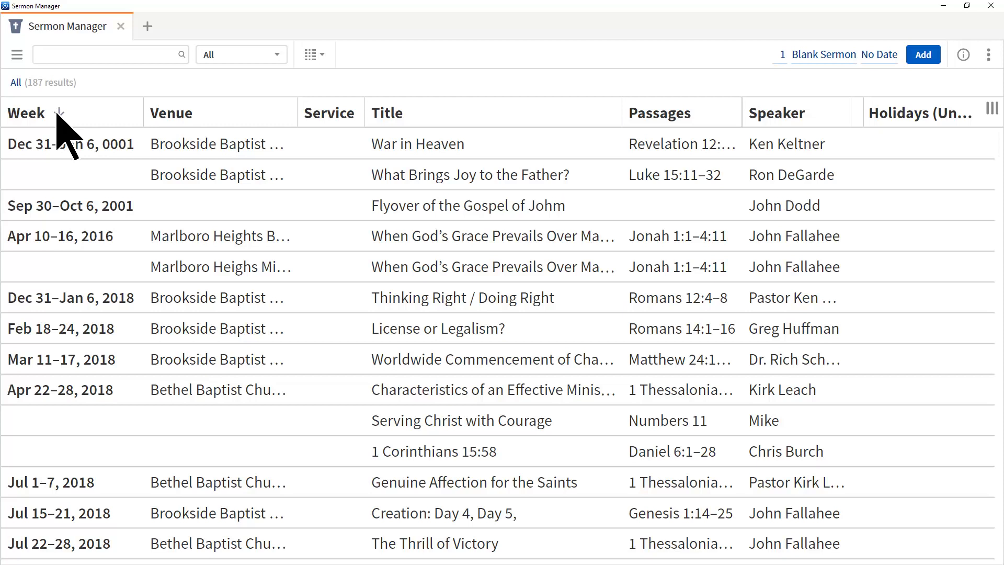
left_click(63, 55)
type("shiloh")
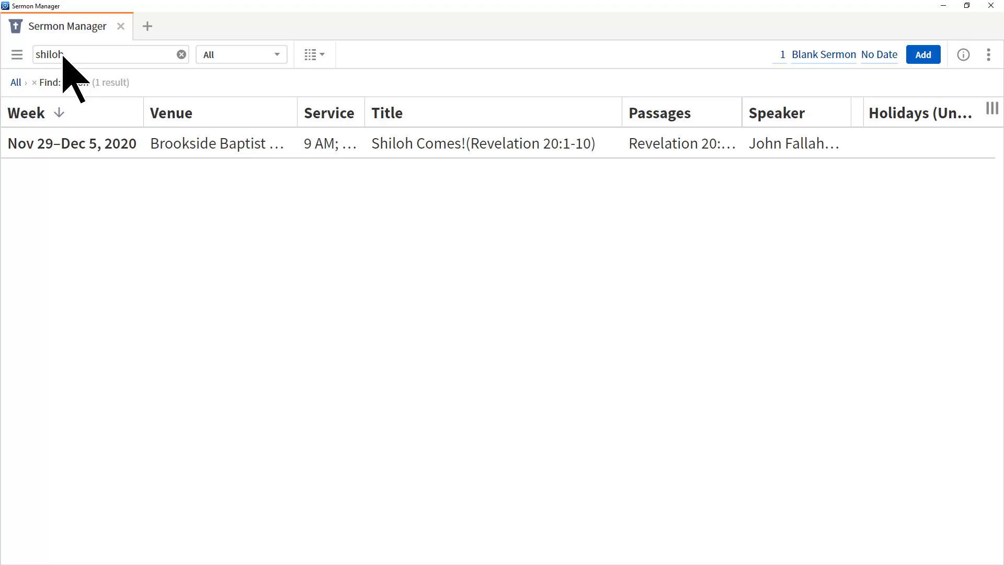
left_click(182, 54)
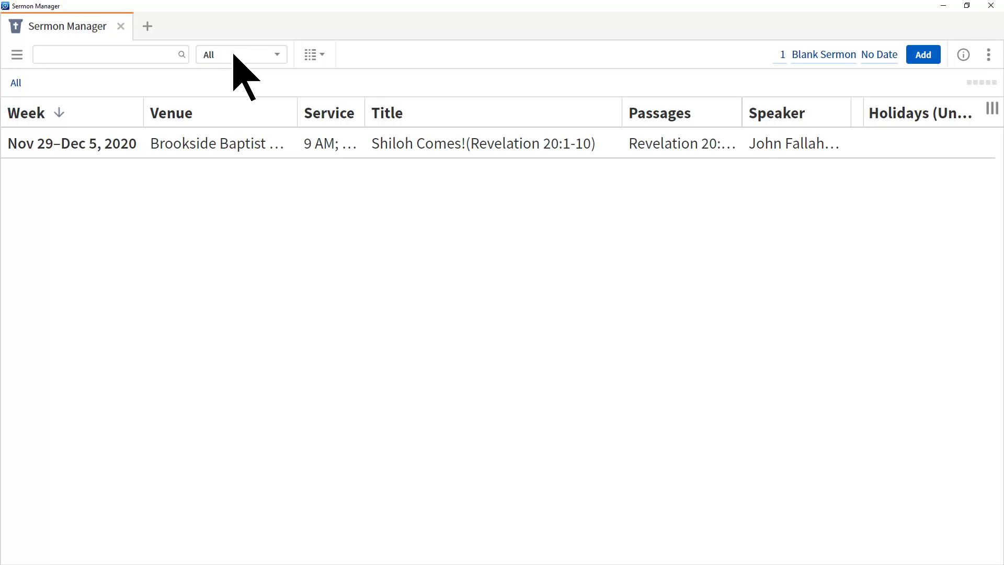
Filter the sermons to the calendar year 2020 and display them as a radial calendar.
left_click(274, 55)
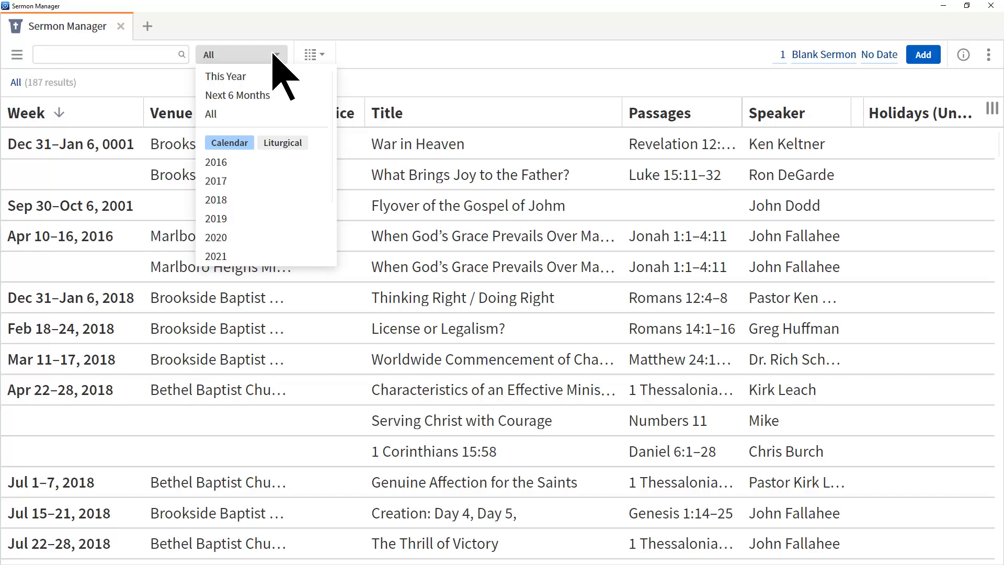
left_click(234, 238)
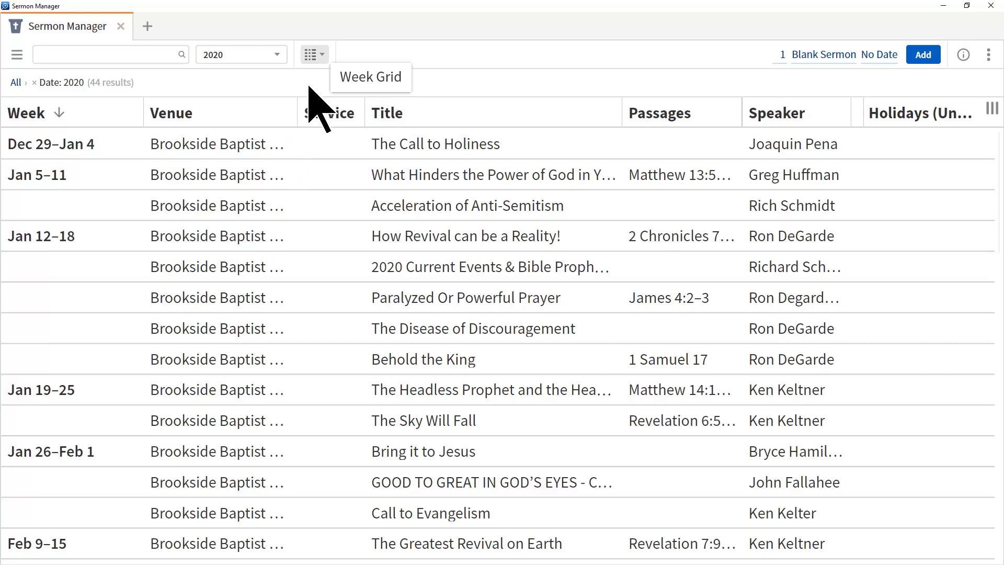
left_click(323, 55)
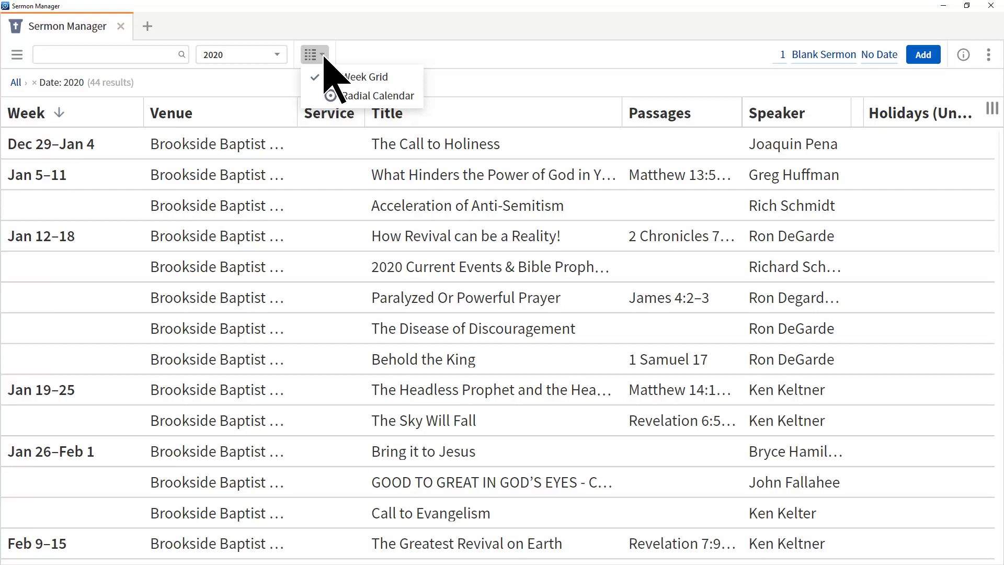
left_click(401, 95)
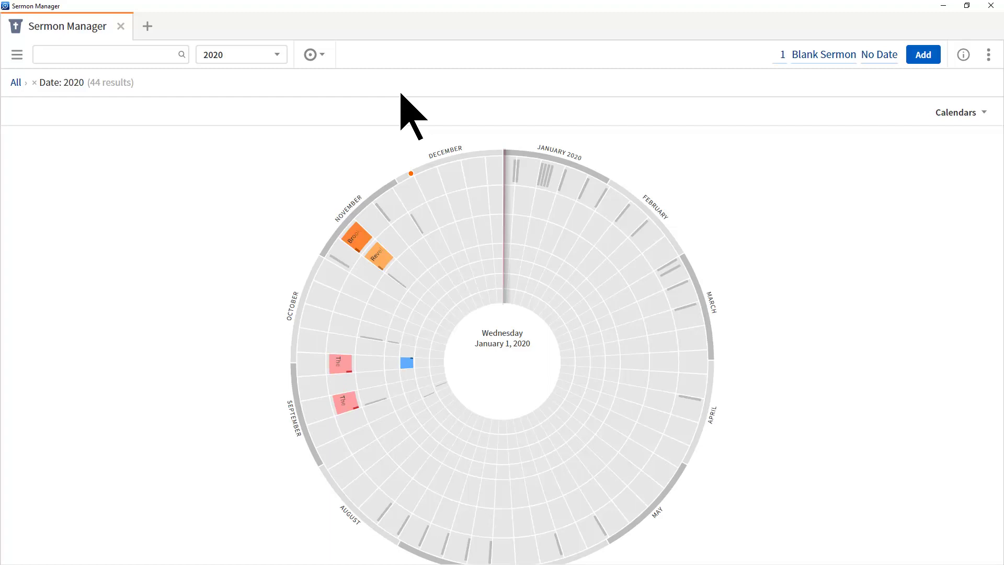
Show the sermon information details and the filter list beside the radial calendar.
left_click(963, 56)
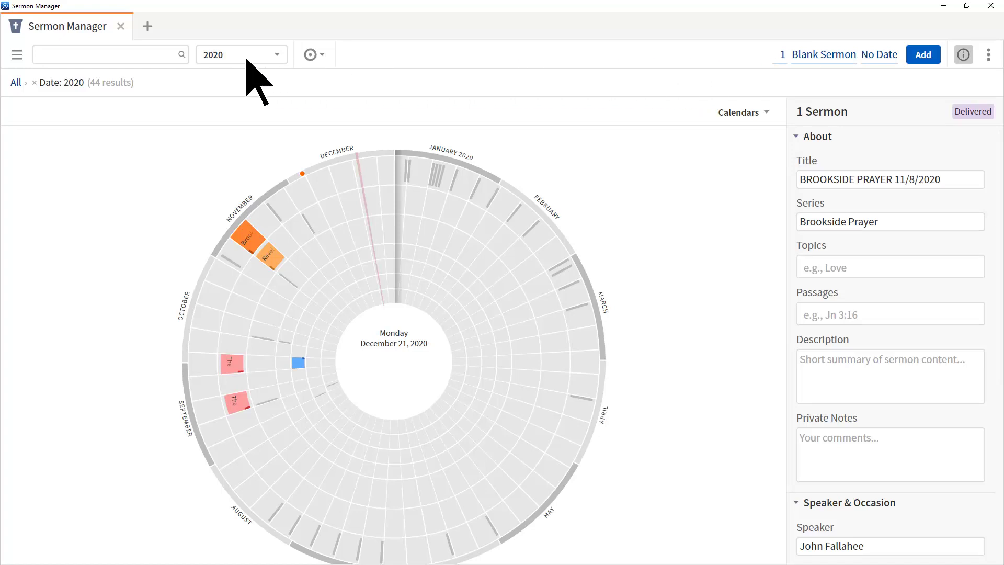
left_click(17, 55)
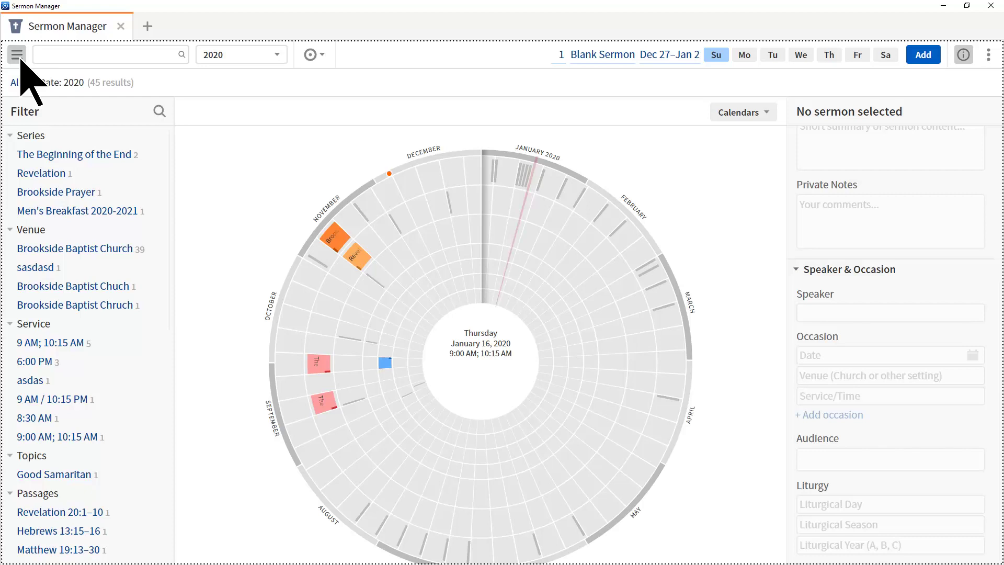
Overlay the Holidays (United States) calendar on the radial calendar, then remove that overlay.
left_click(740, 112)
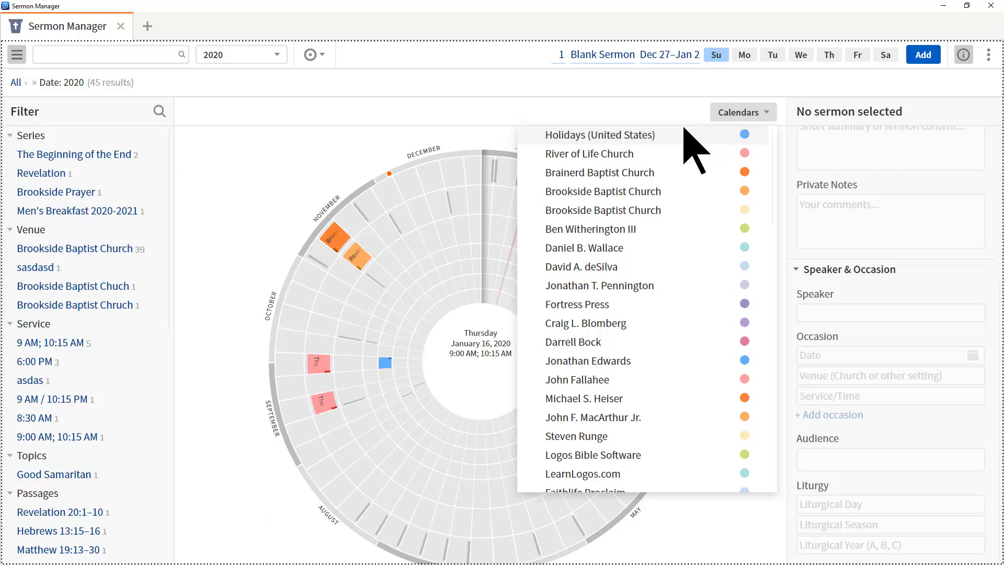
left_click(654, 138)
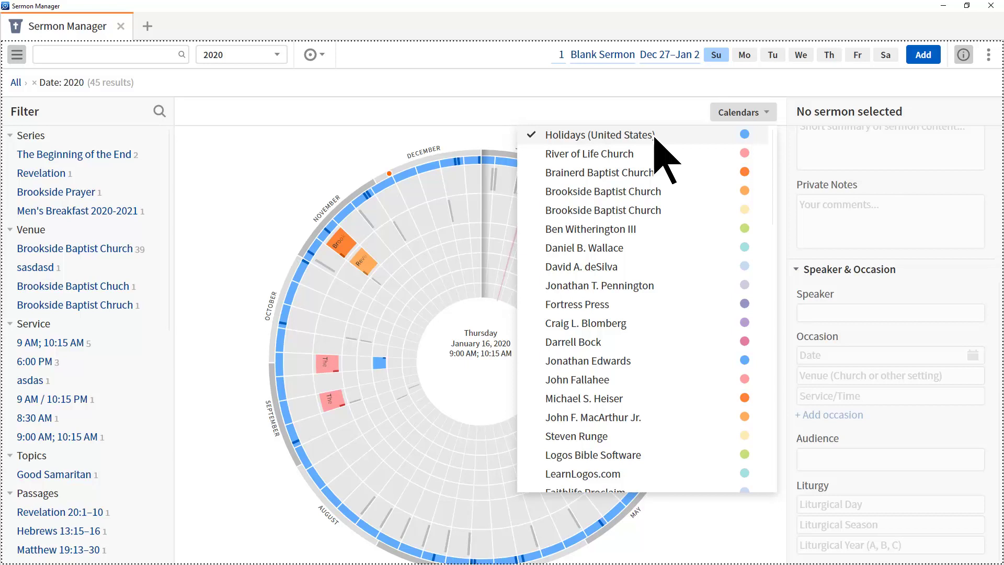
left_click(642, 135)
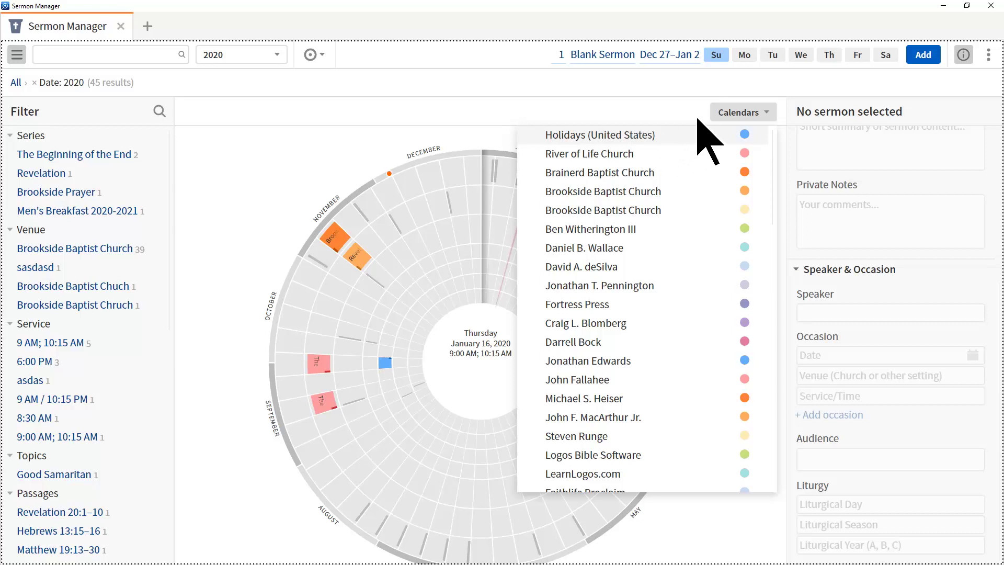
left_click(738, 111)
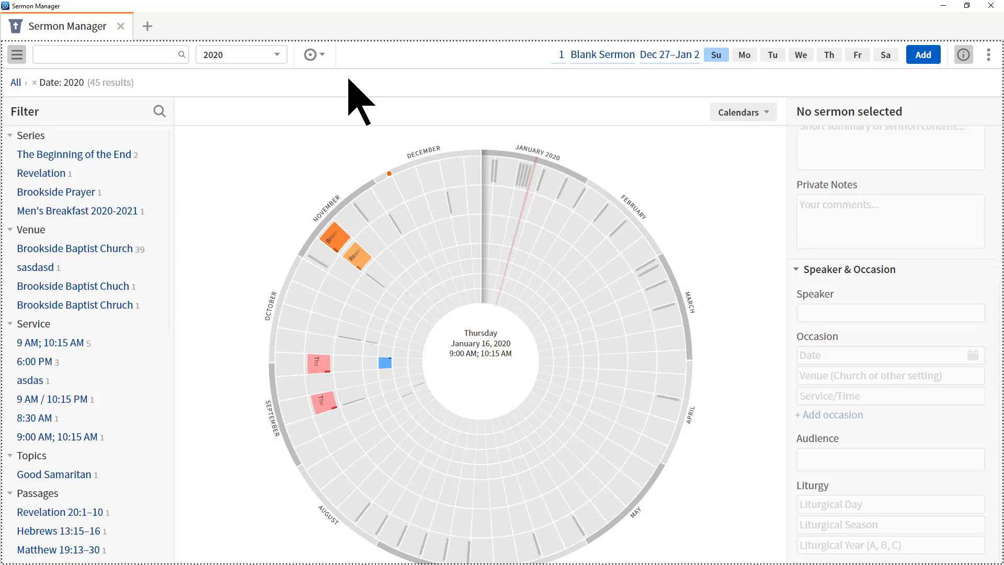
Search the 2020 radial calendar for "Shiloh" and clear the search.
left_click(63, 56)
type("Shiloh")
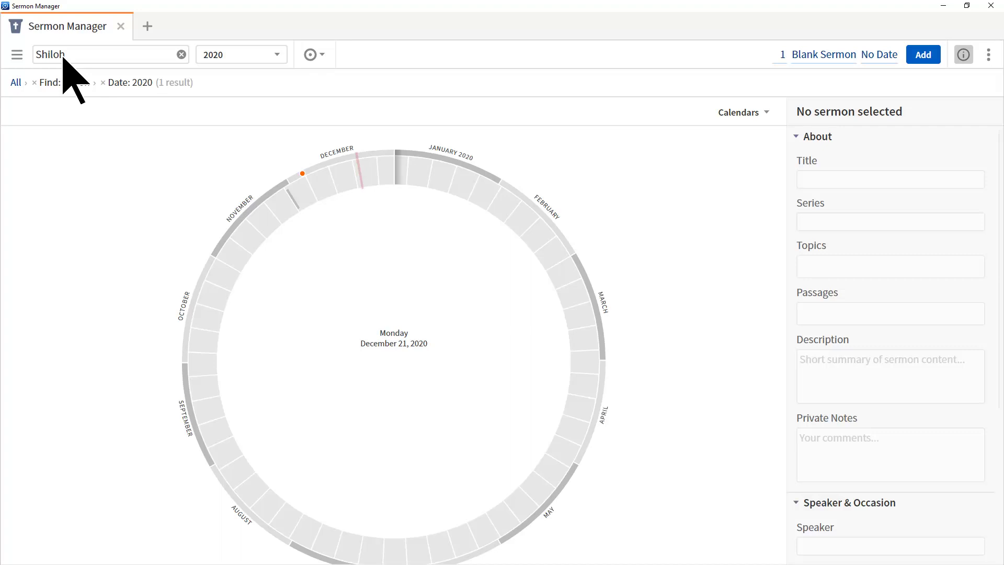
left_click(182, 54)
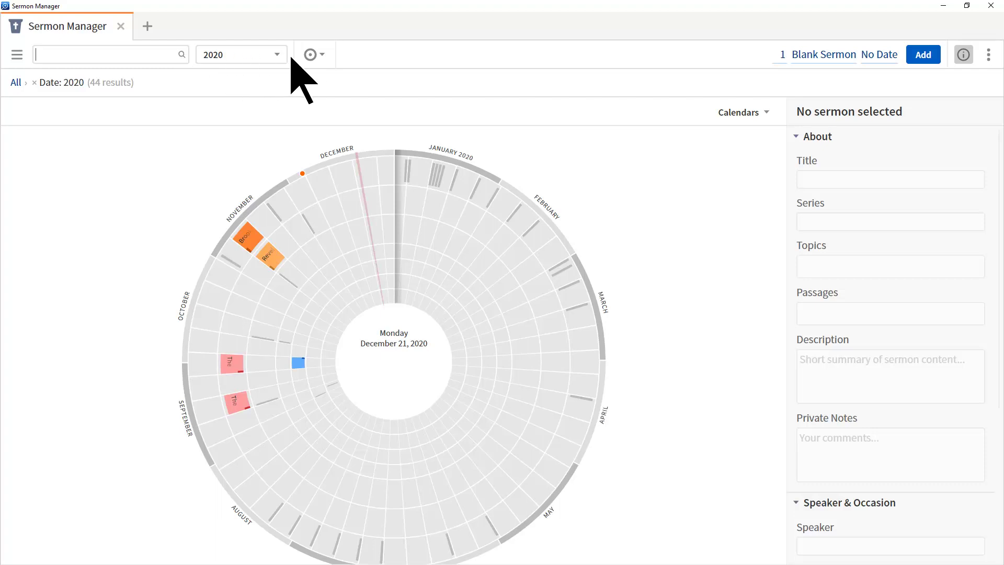
Return to the week grid, extend a selection from the Shiloh Comes! sermon to Revelation 2-3, and reduce it to Shiloh Comes! only.
left_click(310, 56)
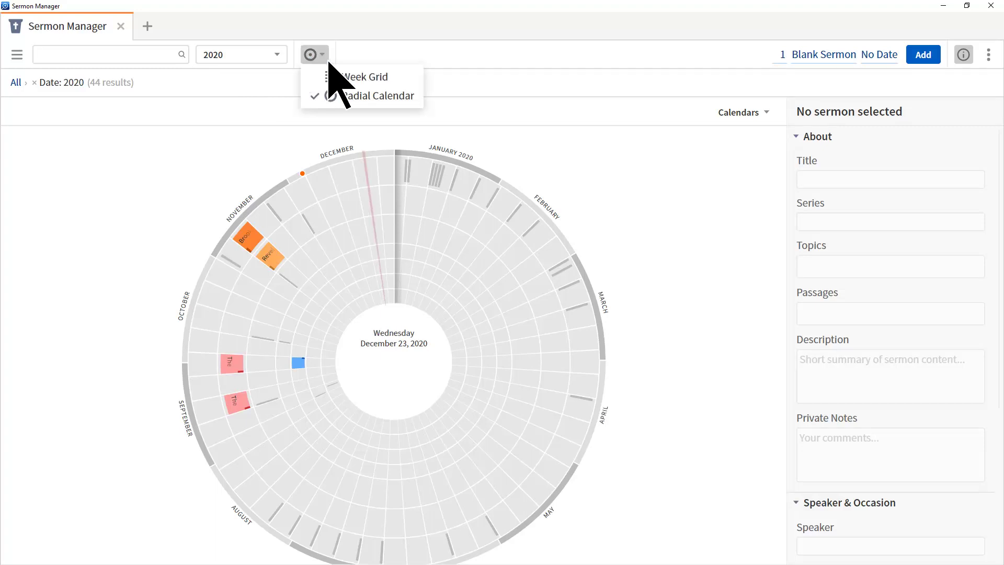
left_click(388, 78)
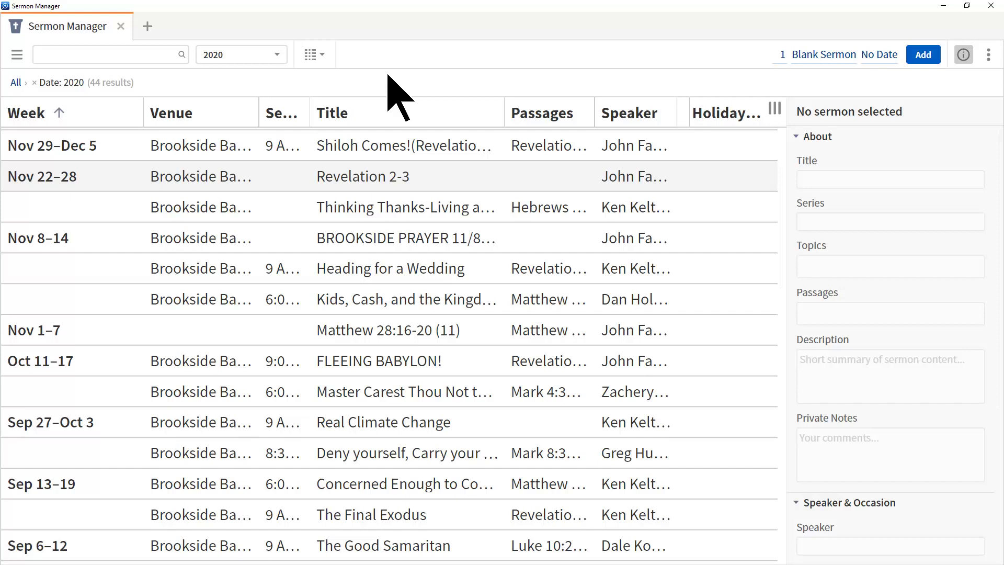
left_click(112, 146)
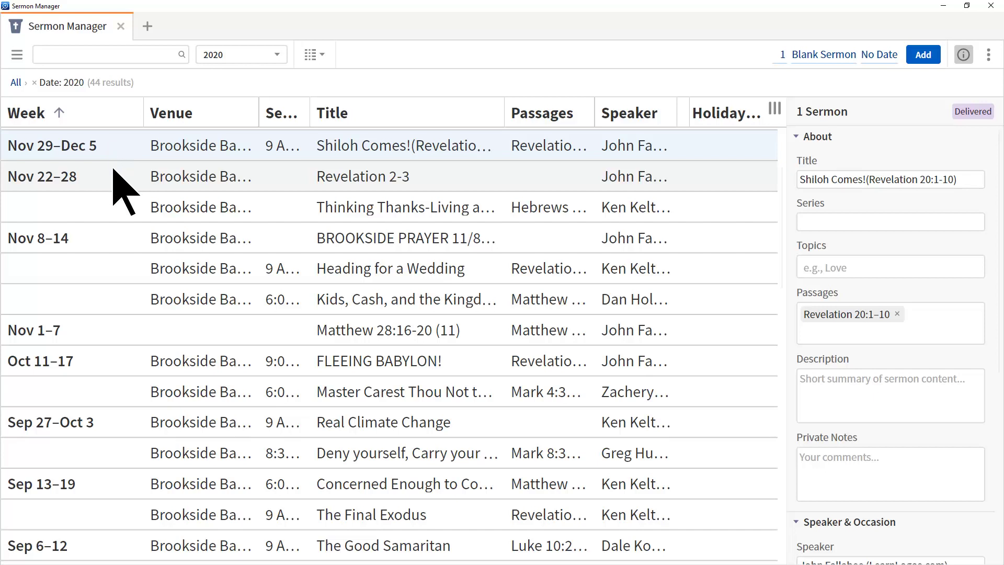
left_click(115, 181, "shift")
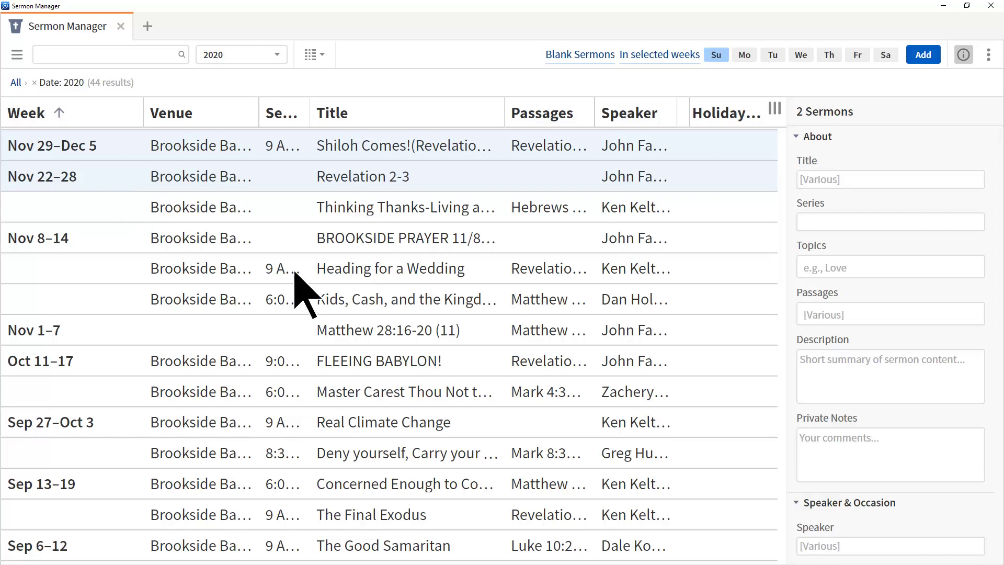
key("shift+Up")
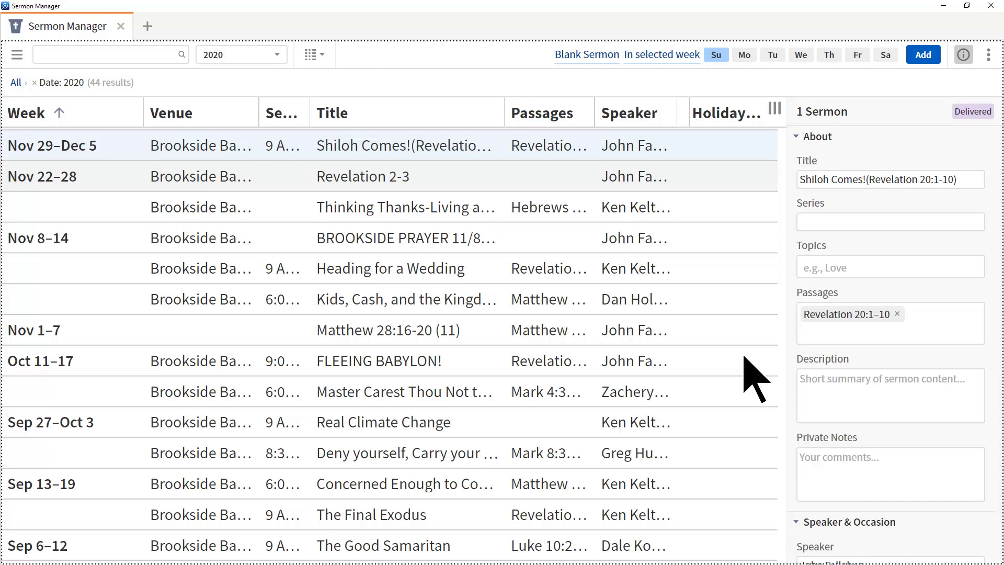
Browse the full list of lectionaries and choose Expository Sermon Template #1 (LearnLogos.com) as the new sermon's template.
left_click(583, 57)
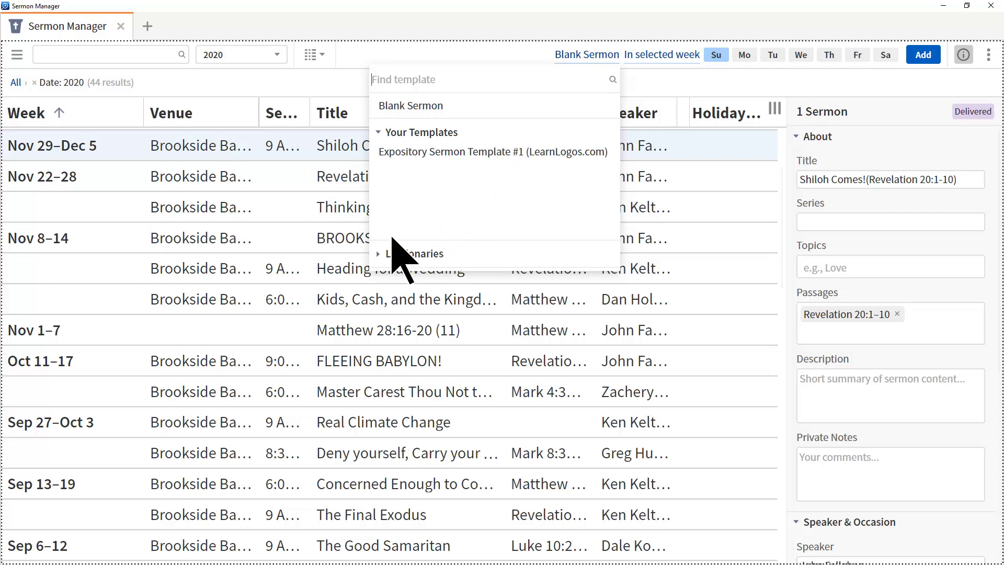
left_click(377, 254)
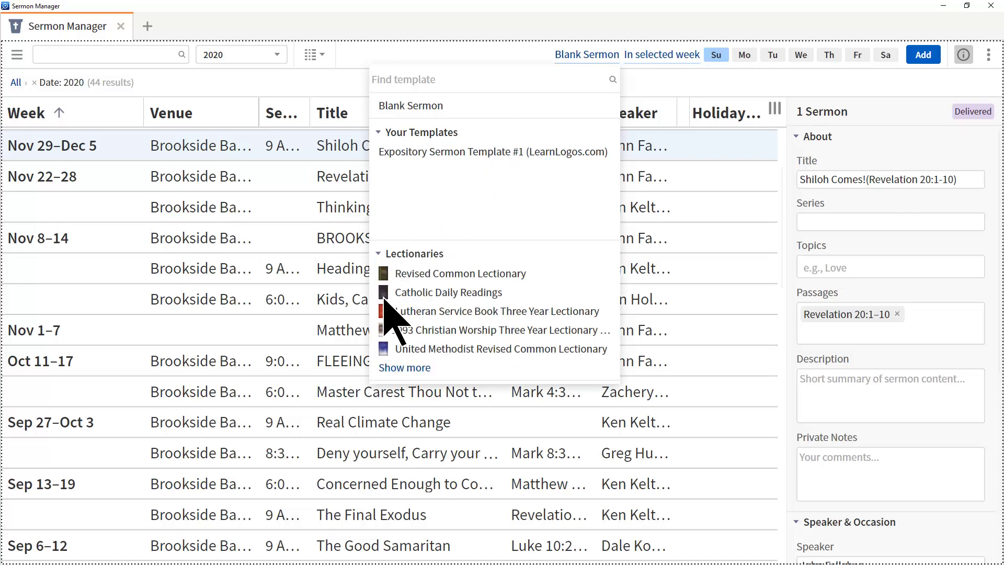
left_click(400, 368)
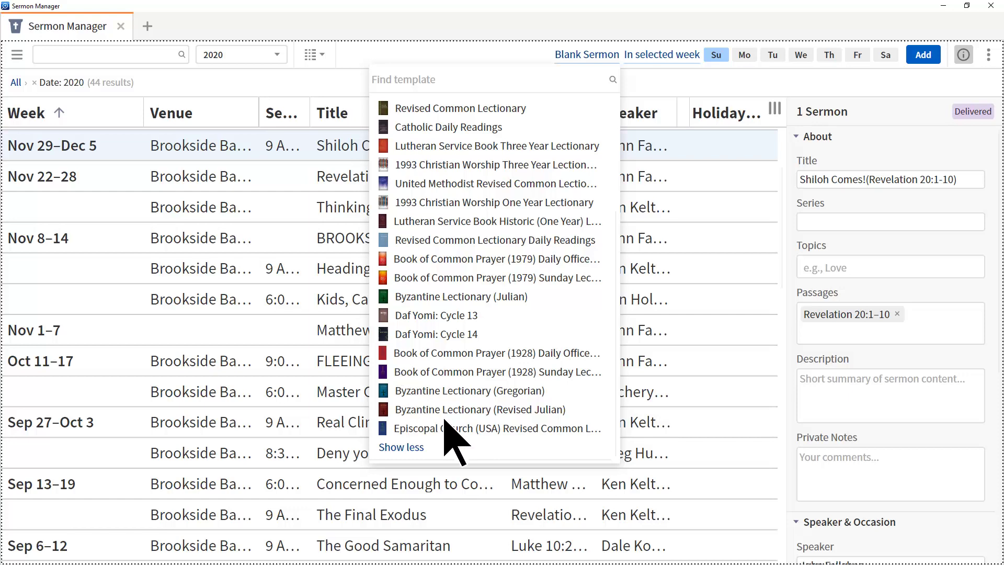
scroll(470, 450, "up", 3)
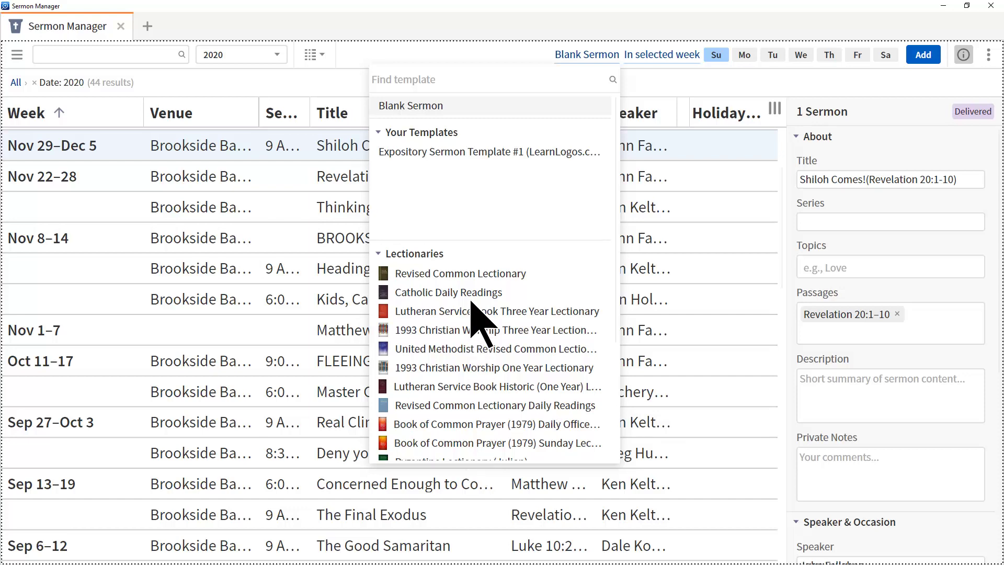
left_click(474, 152)
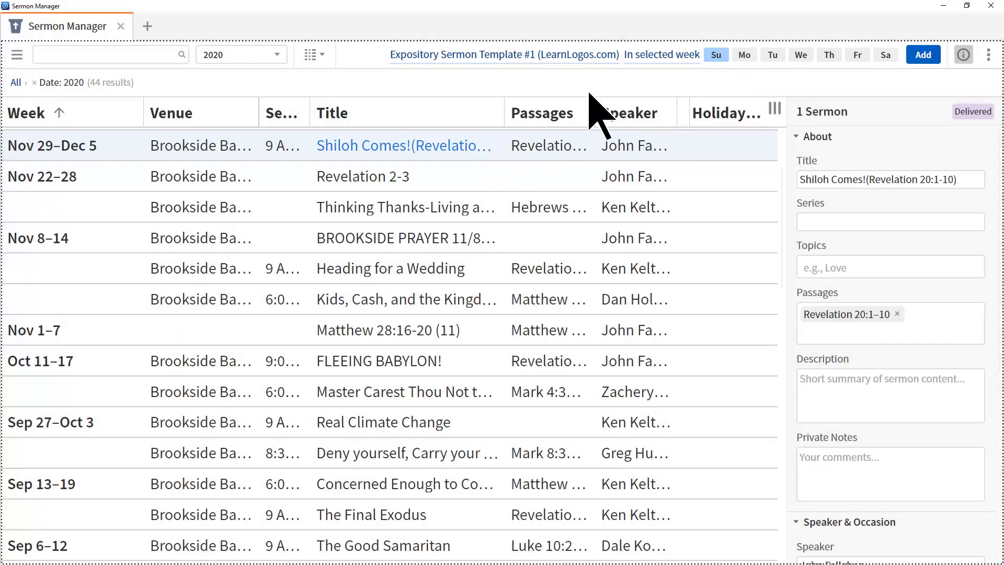
Set the new sermon's date to December 20, 2020 and add it to the schedule.
left_click(662, 55)
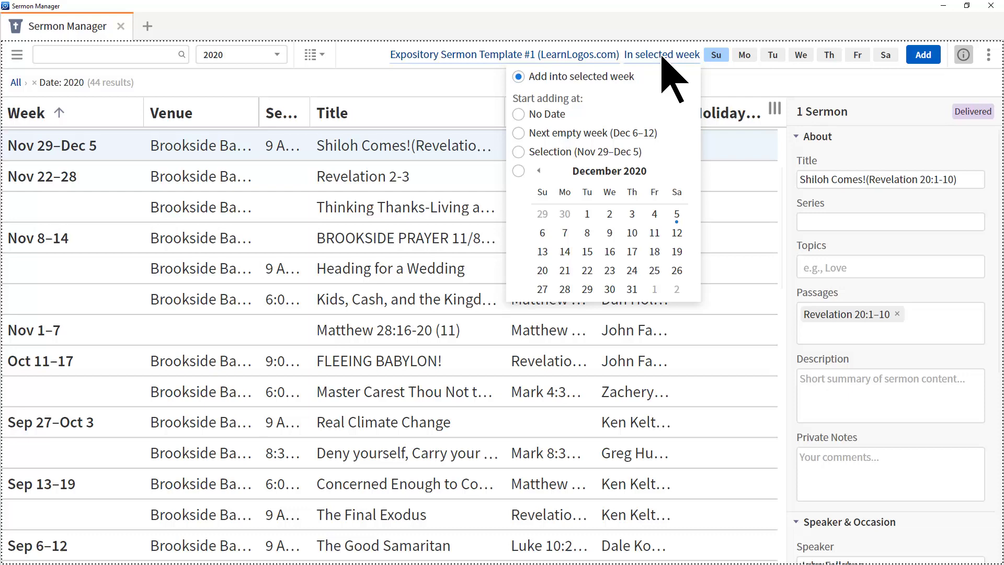
left_click(541, 270)
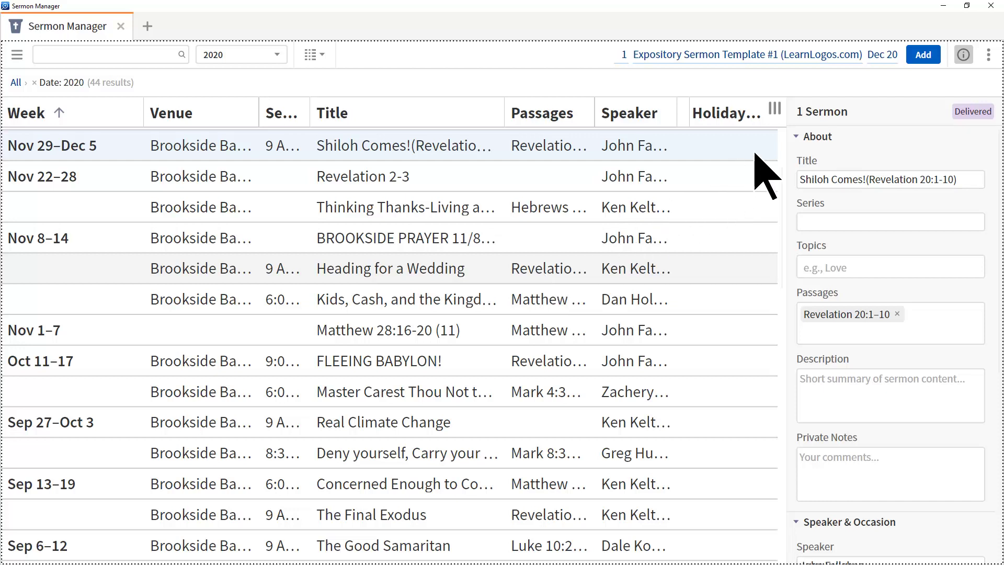
left_click(922, 55)
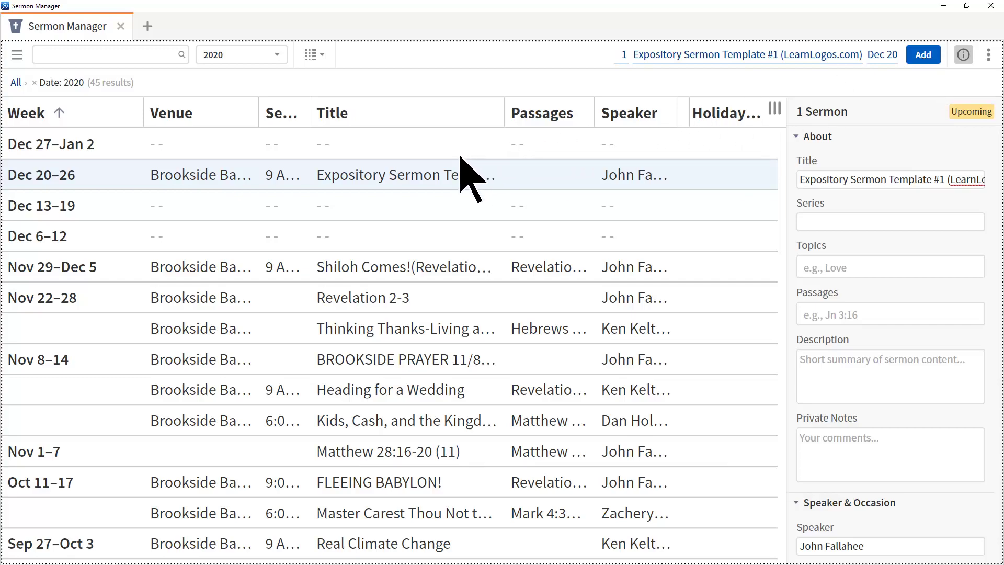
Open the new Dec 20–26 sermon in the sermon editor and return to Sermon Manager.
double_click(386, 176)
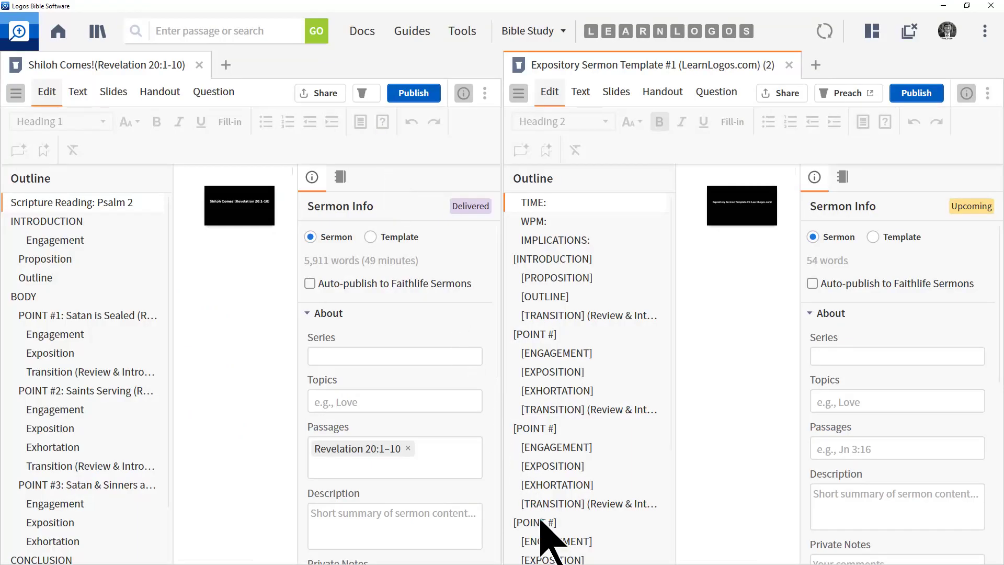
key("alt+Tab")
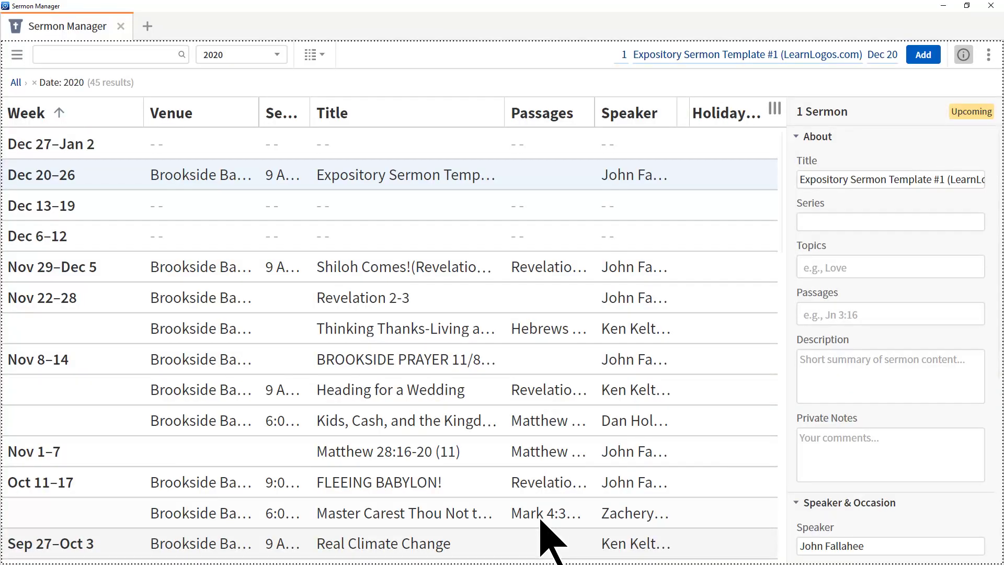